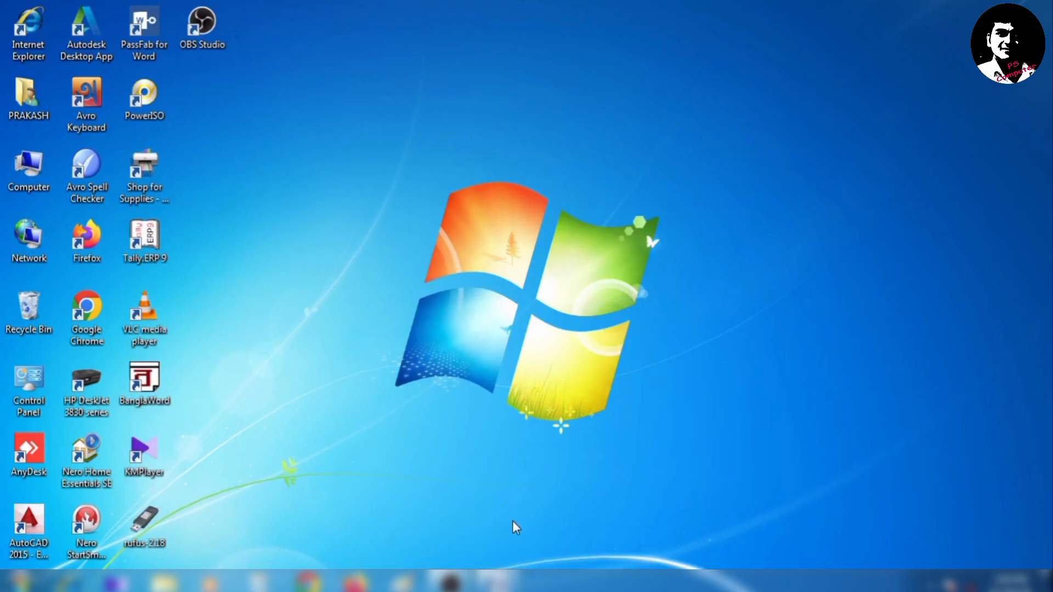
Switch to the open Microsoft Word document that contains the list of names
{"action": "left_click", "coordinate": [496, 581]}
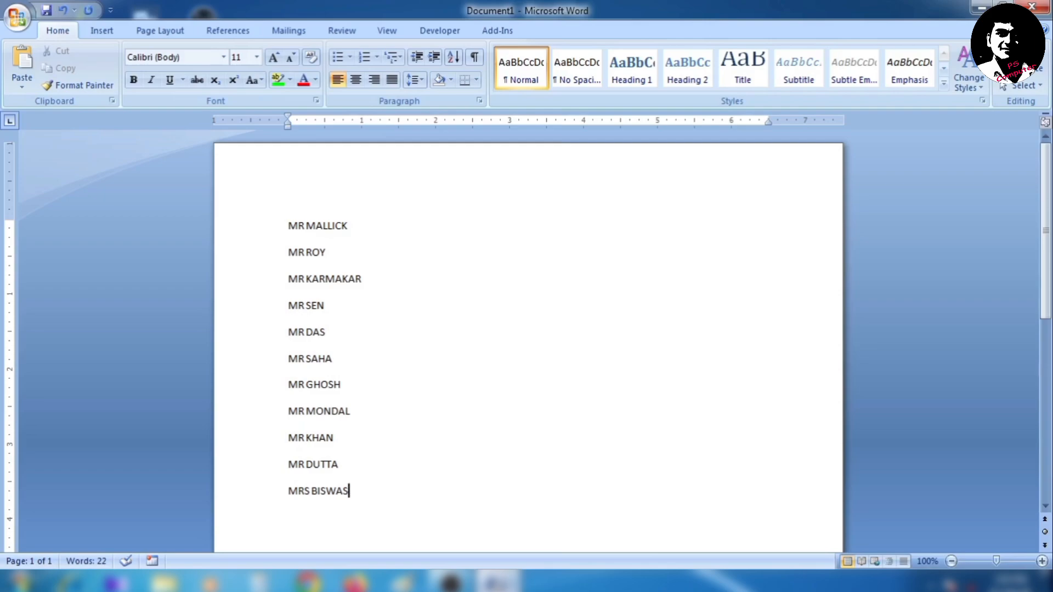
{"action": "left_click", "coordinate": [404, 34]}
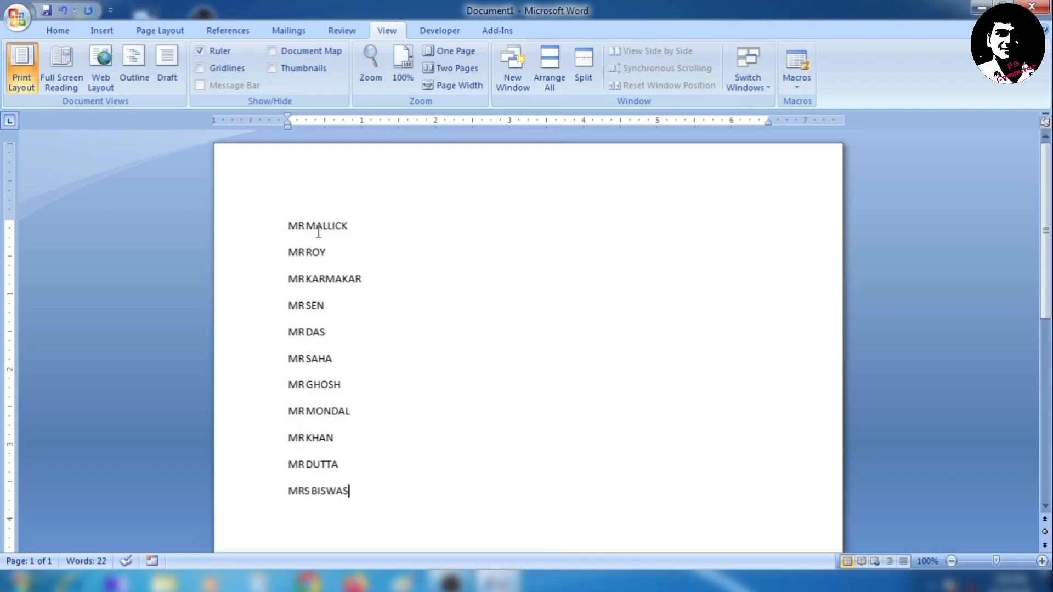
Enclose the first name in the list manually between (* and *)
{"action": "left_click", "coordinate": [289, 225]}
{"action": "type", "text": "*"}
{"action": "left_click", "coordinate": [288, 225]}
{"action": "type", "text": "("}
{"action": "left_click", "coordinate": [360, 226]}
{"action": "type", "text": "*)"}
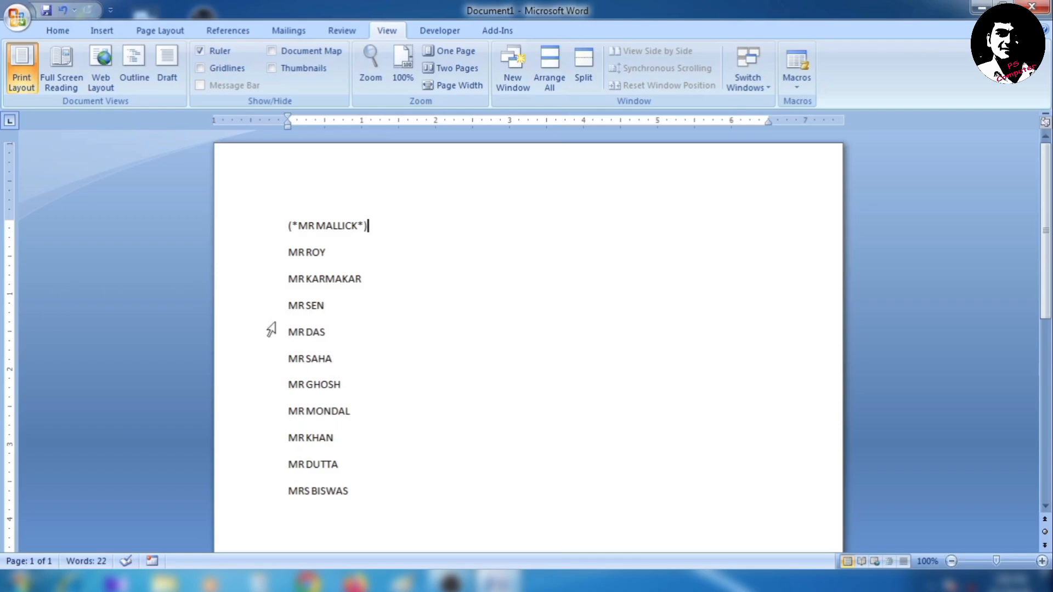
Remove the (* and *) characters around the first name, leaving the cursor at the start of that line
{"action": "scroll", "coordinate": [426, 318], "scroll_direction": "down", "scroll_amount": 3}
{"action": "scroll", "coordinate": [427, 316], "scroll_direction": "up", "scroll_amount": 3}
{"action": "key", "text": "BackSpace"}
{"action": "key", "text": "BackSpace"}
{"action": "left_click", "coordinate": [298, 225]}
{"action": "key", "text": "BackSpace"}
{"action": "key", "text": "BackSpace"}
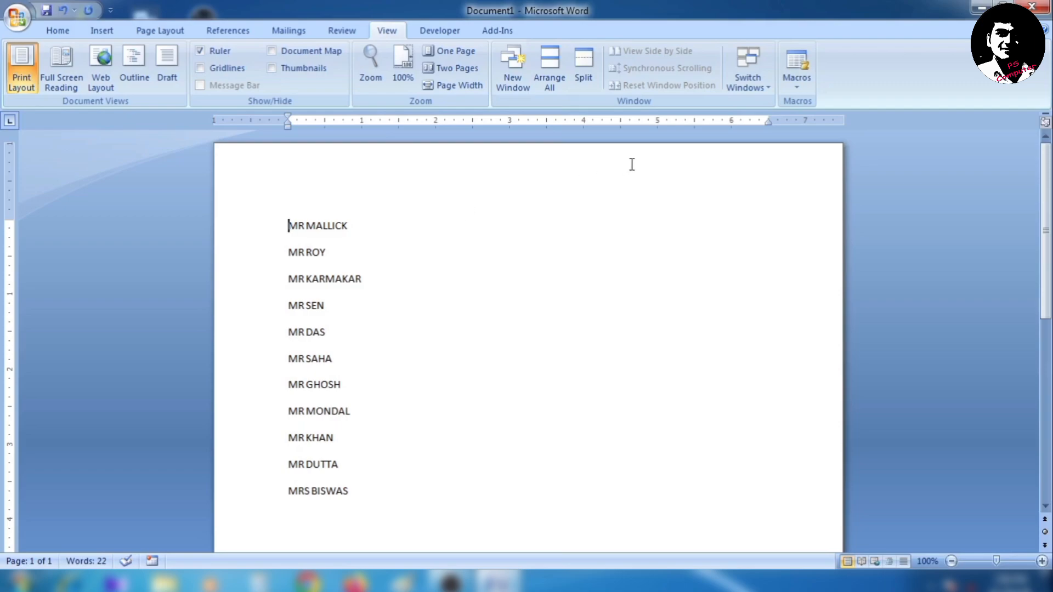
Start recording a macro named ABC for all documents, assigning it the keyboard shortcut Ctrl+Shift+D
{"action": "left_click", "coordinate": [797, 88]}
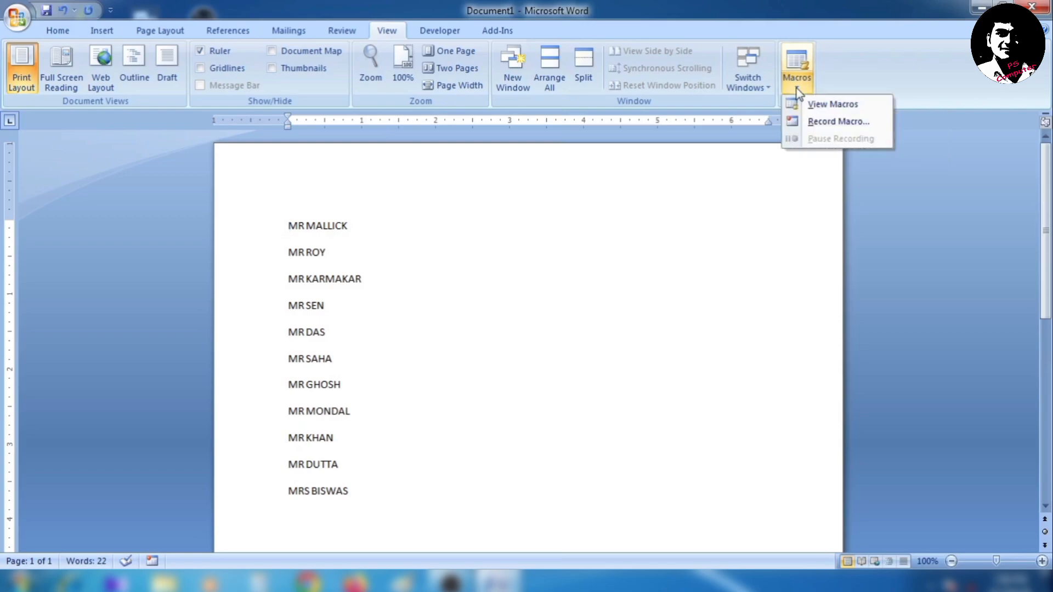
{"action": "left_click", "coordinate": [820, 124]}
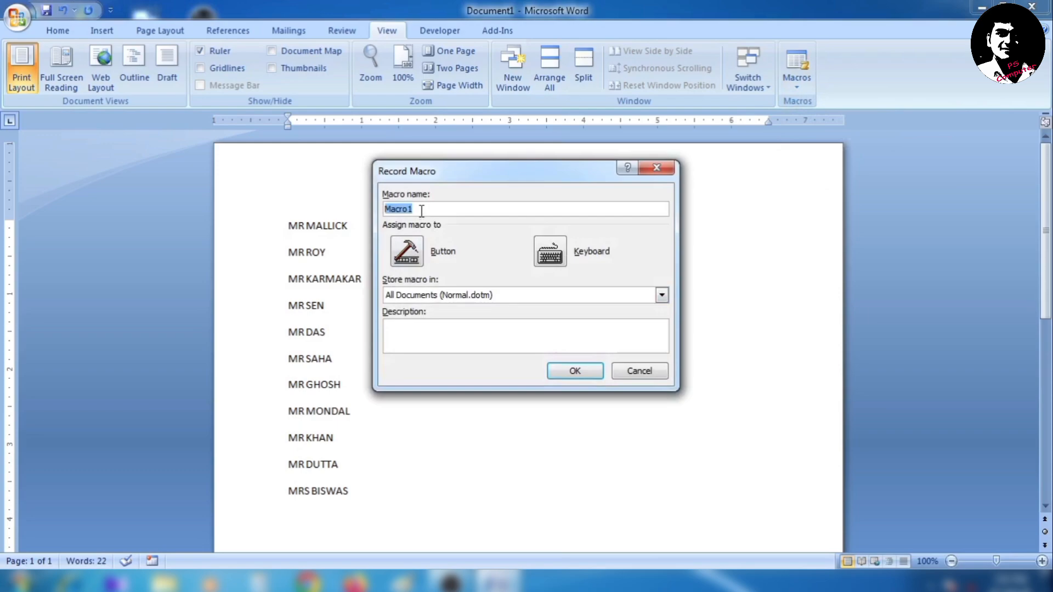
{"action": "type", "text": "ABC"}
{"action": "left_click", "coordinate": [555, 261]}
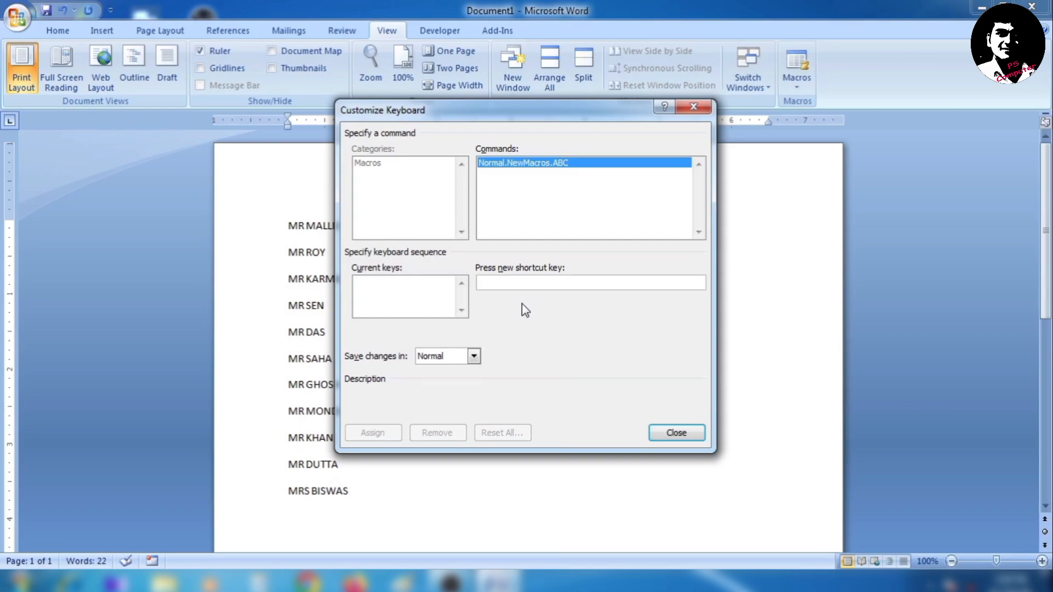
{"action": "key", "text": "ctrl+shift+d"}
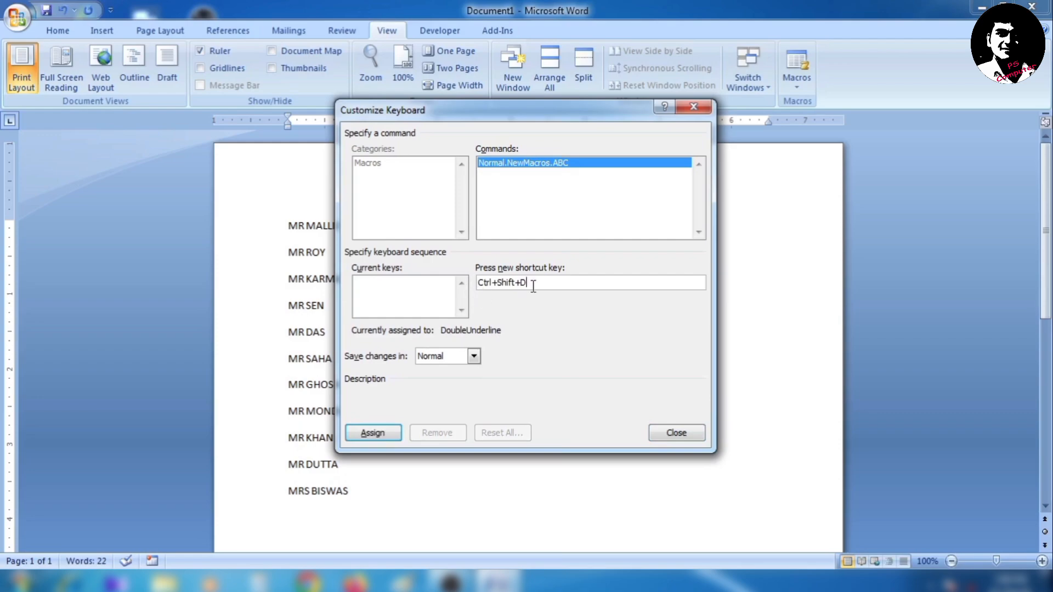
{"action": "left_click", "coordinate": [373, 433]}
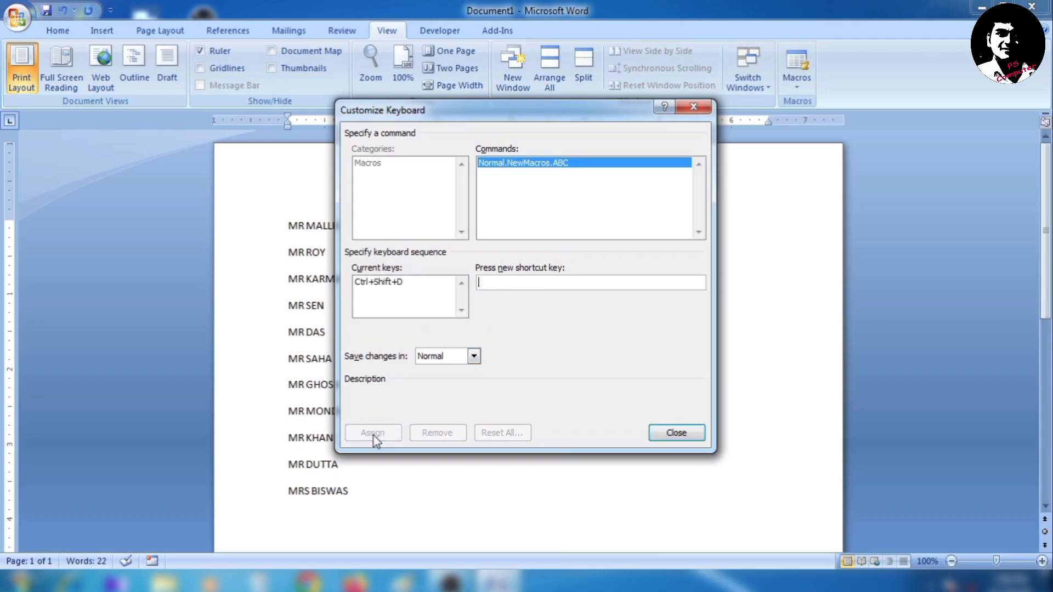
{"action": "left_click", "coordinate": [678, 434]}
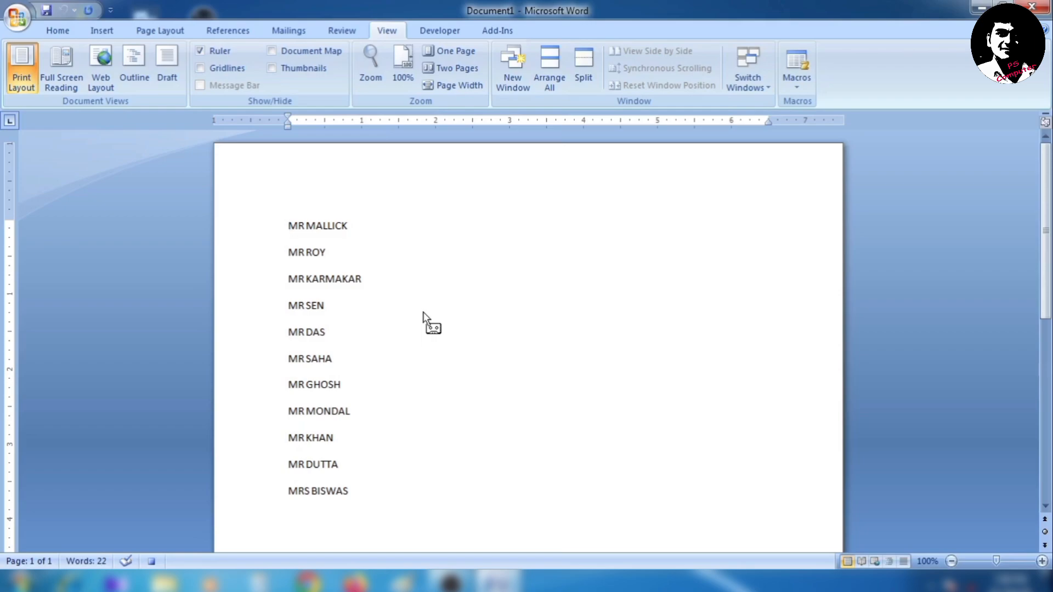
Record enclosing the first name in (* and *) and moving to the start of the next line, and stop the recording
{"action": "type", "text": "(*"}
{"action": "key", "text": "End"}
{"action": "type", "text": "*)"}
{"action": "key", "text": "Home"}
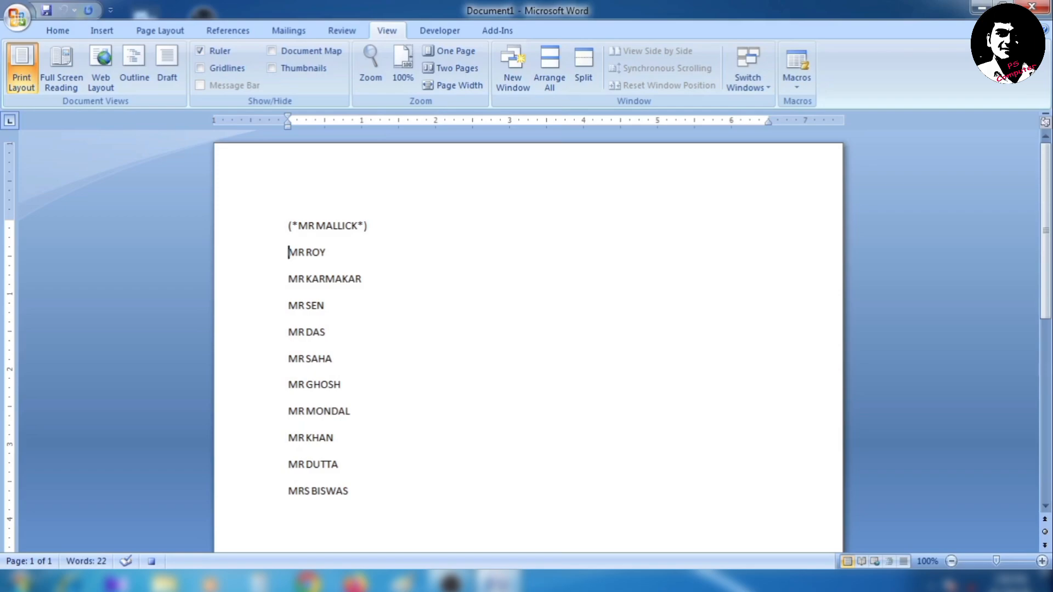
{"action": "left_click", "coordinate": [799, 87]}
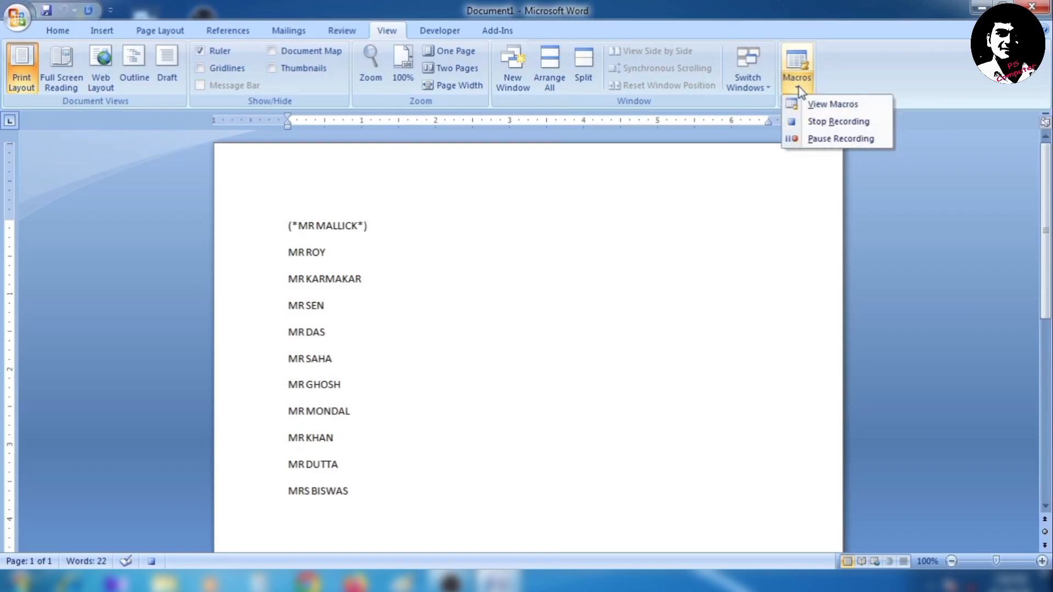
{"action": "left_click", "coordinate": [828, 122]}
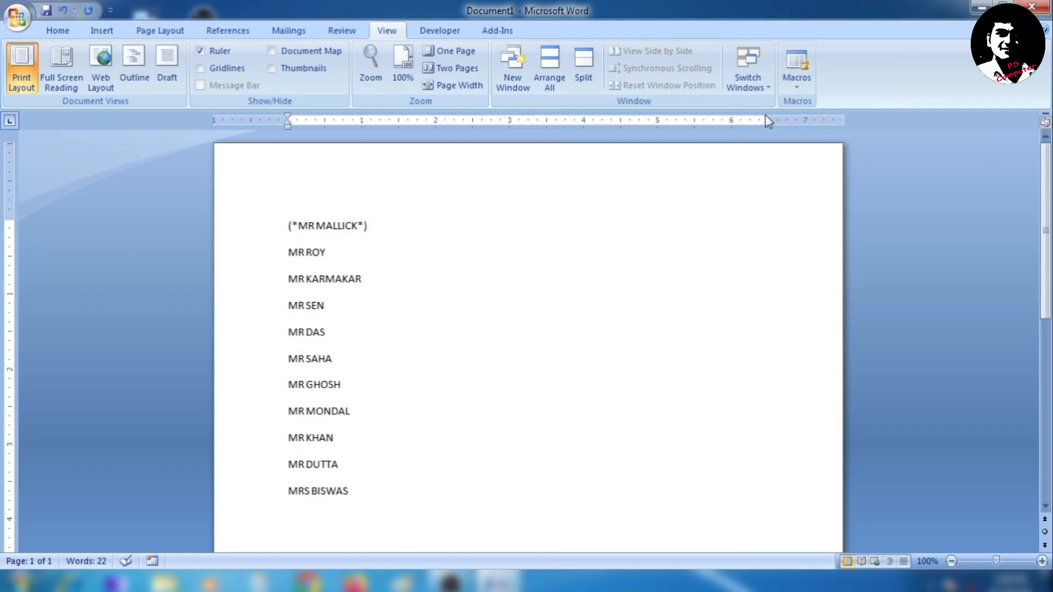
Run the ABC macro from the list of macros on the second name
{"action": "left_click", "coordinate": [798, 88]}
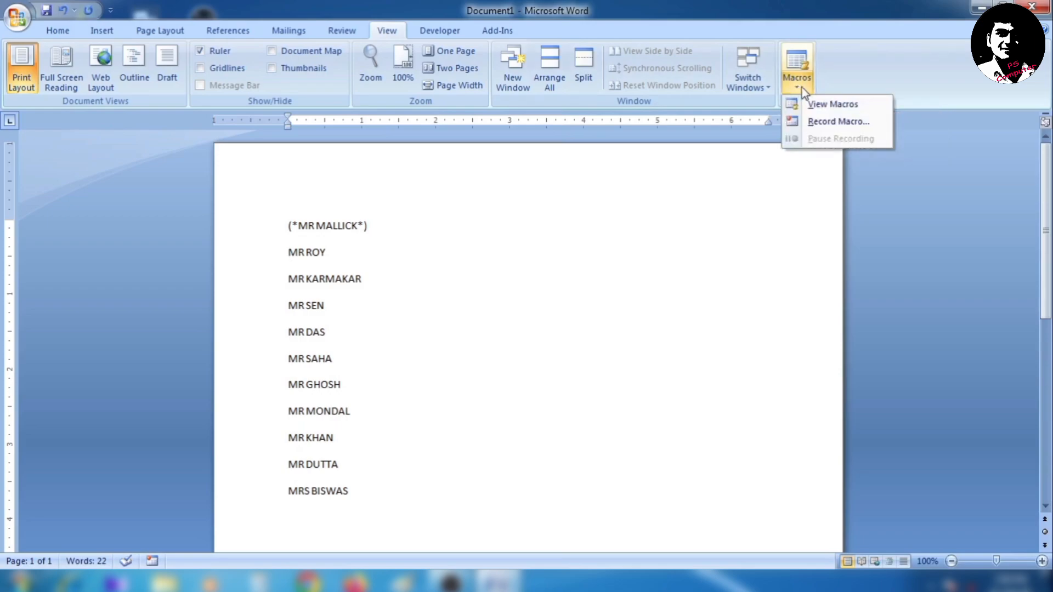
{"action": "left_click", "coordinate": [826, 108]}
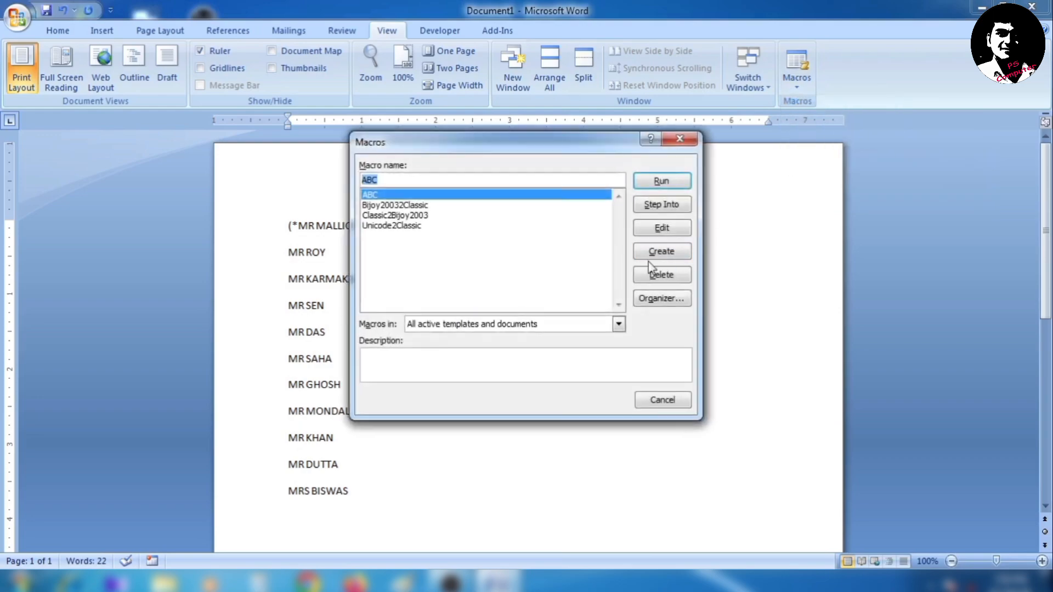
{"action": "left_click_drag", "start_coordinate": [439, 141], "coordinate": [628, 155]}
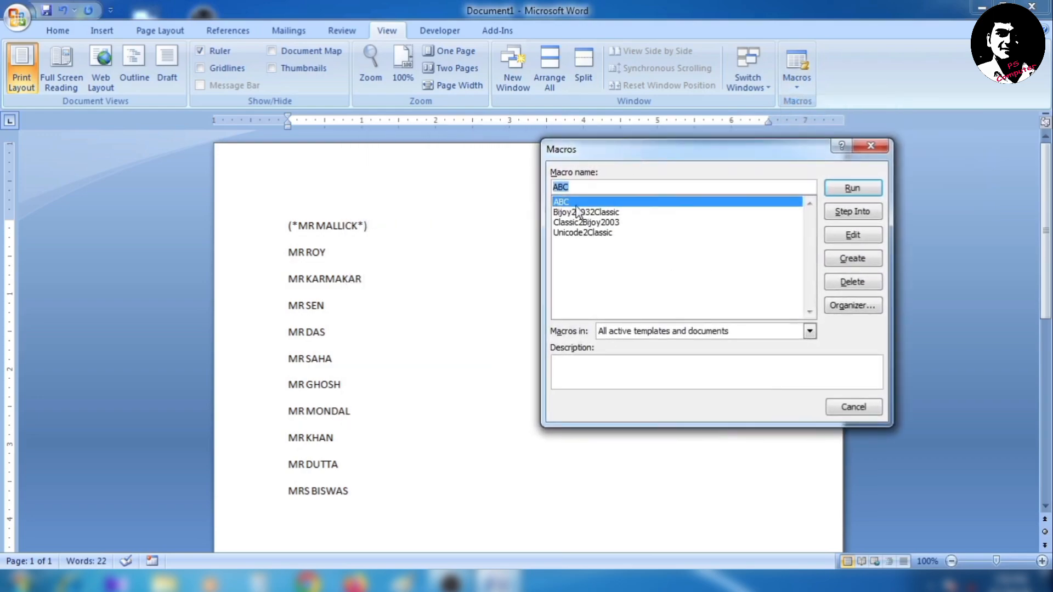
{"action": "left_click", "coordinate": [852, 189]}
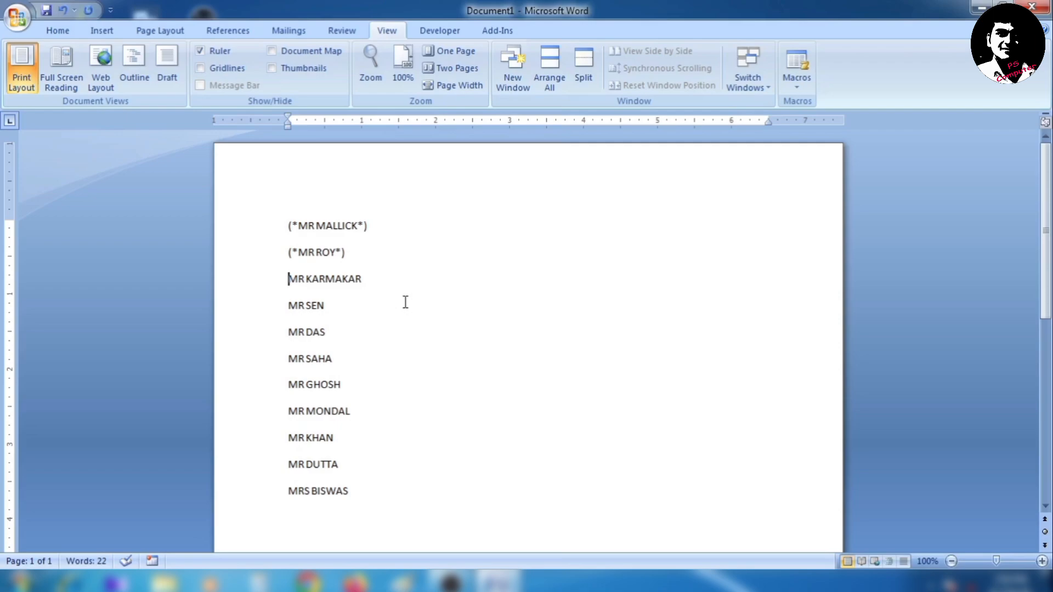
Run the ABC macro repeatedly on the remaining names, from the third line to the last
{"action": "key", "text": "ctrl+q"}
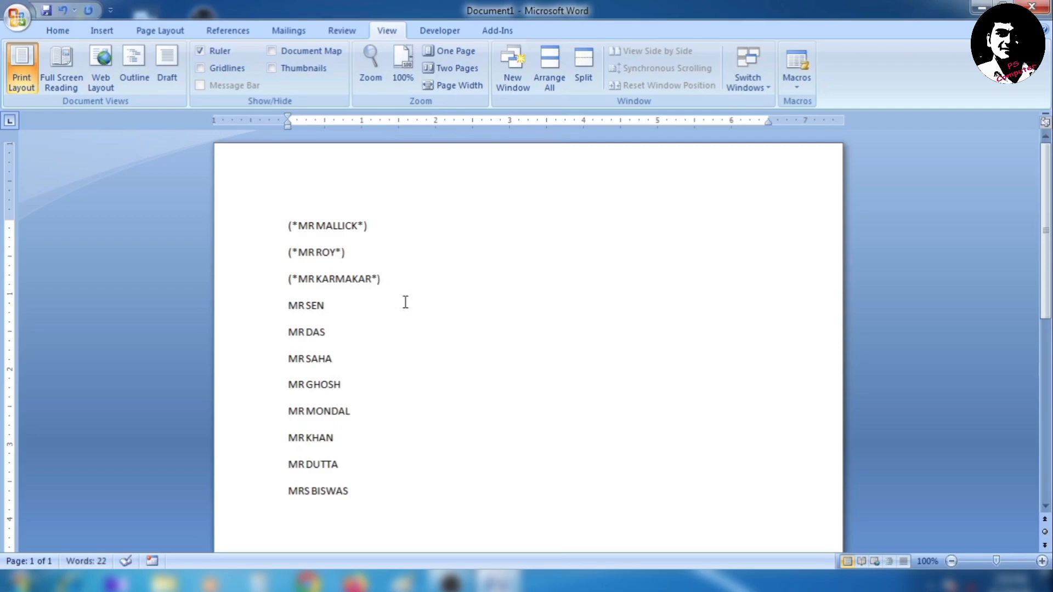
{"action": "key", "text": "ctrl+q"}
{"action": "key", "text": "ctrl+q"}
{"action": "key", "text": "ctrl+q"}
{"action": "key", "text": "ctrl+q"}
{"action": "key", "text": "ctrl+q"}
{"action": "key", "text": "ctrl+q"}
{"action": "key", "text": "ctrl+q"}
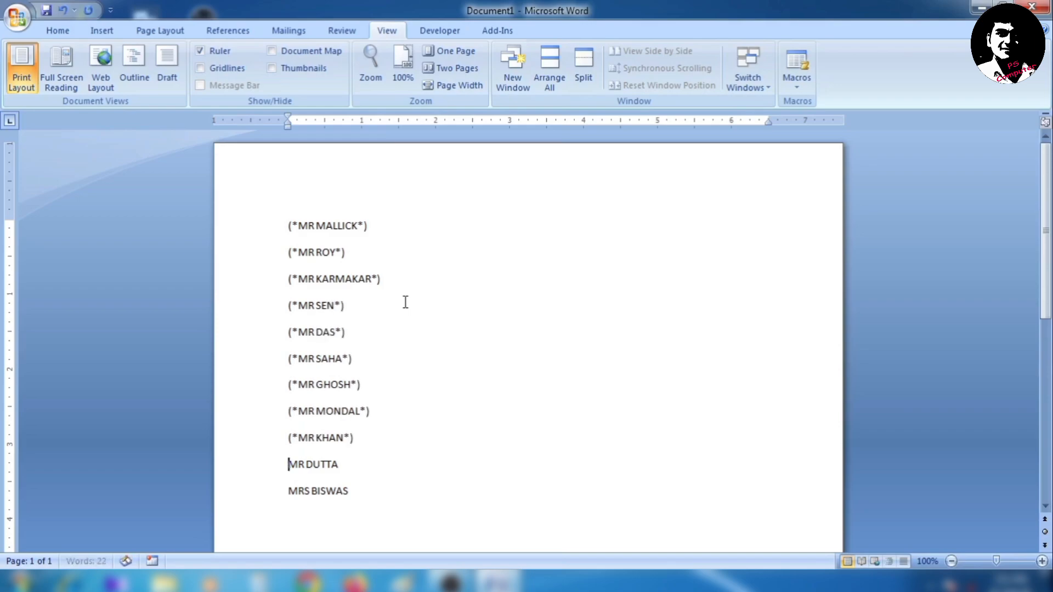
{"action": "key", "text": "ctrl+q"}
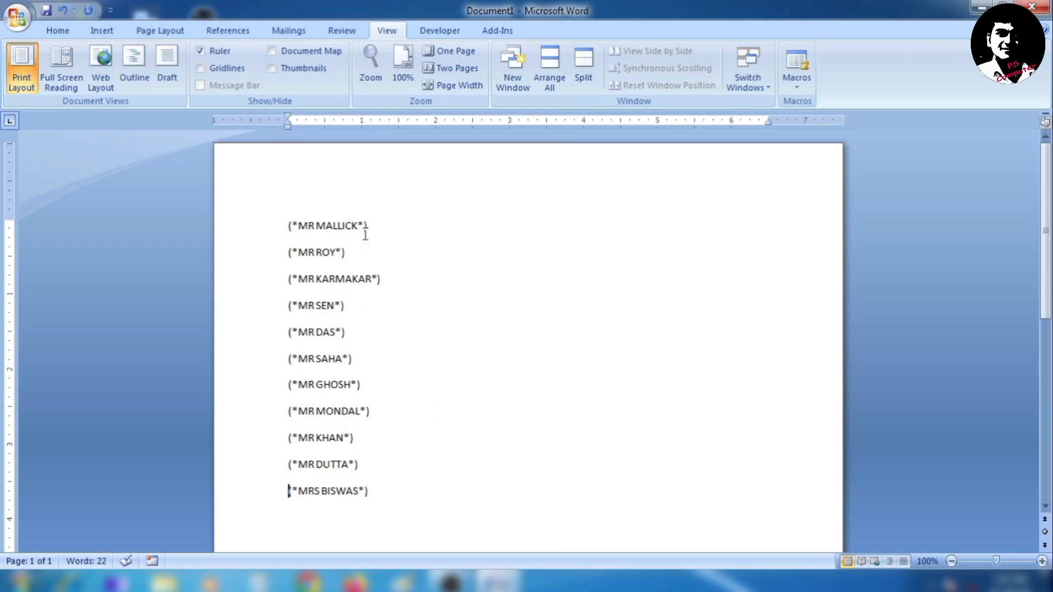
Delete the ABC macro from the list of macros and confirm the deletion
{"action": "left_click", "coordinate": [797, 88]}
{"action": "left_click", "coordinate": [824, 104]}
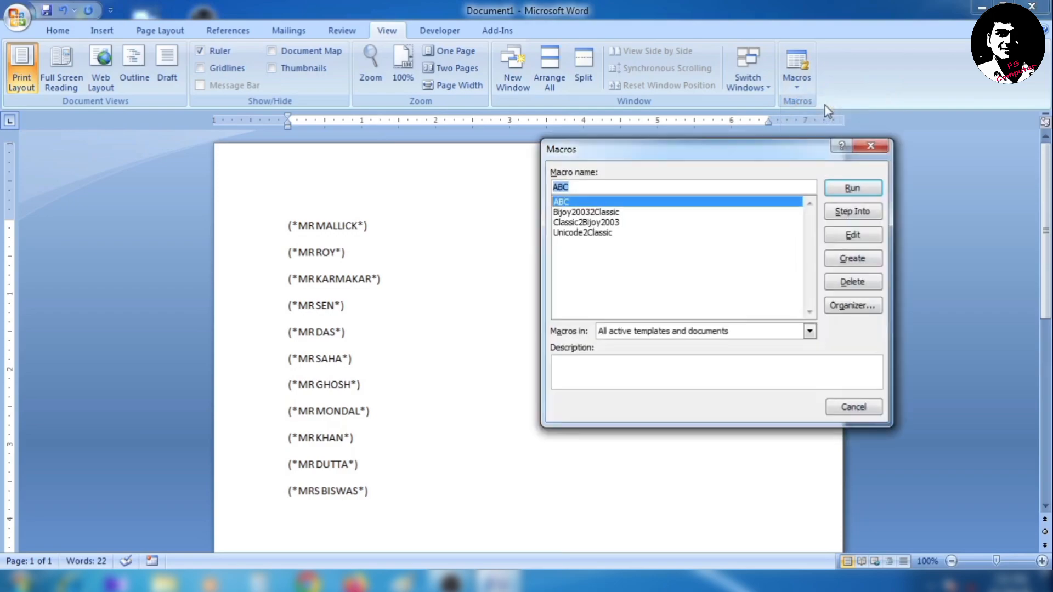
{"action": "left_click", "coordinate": [856, 281]}
{"action": "left_click", "coordinate": [496, 331]}
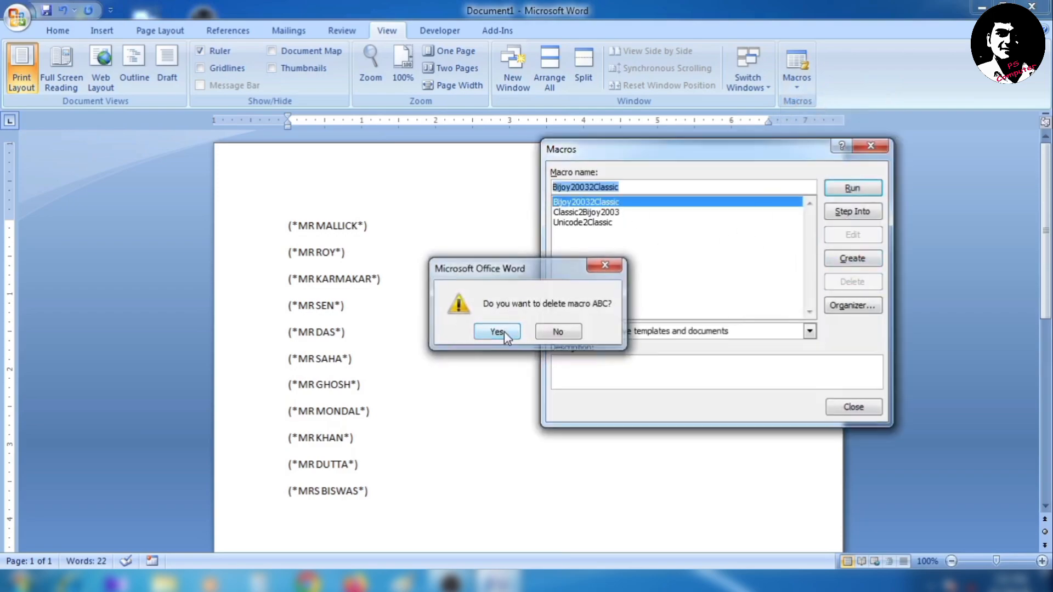